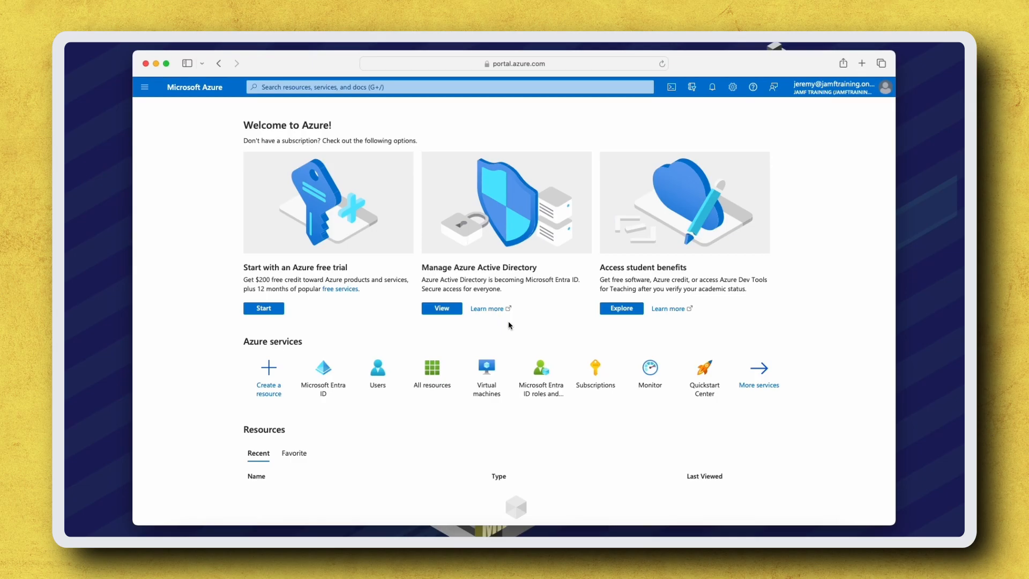
Step: Go to Microsoft Entra ID's App registrations and start a new application registration
{"action": "left_click", "coordinate": [145, 87]}
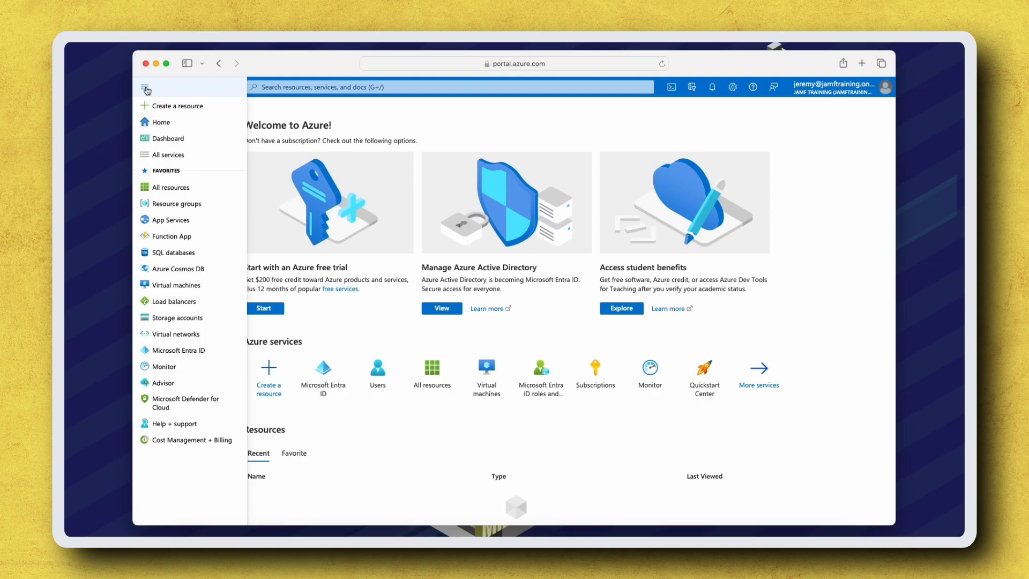
{"action": "left_click", "coordinate": [211, 352]}
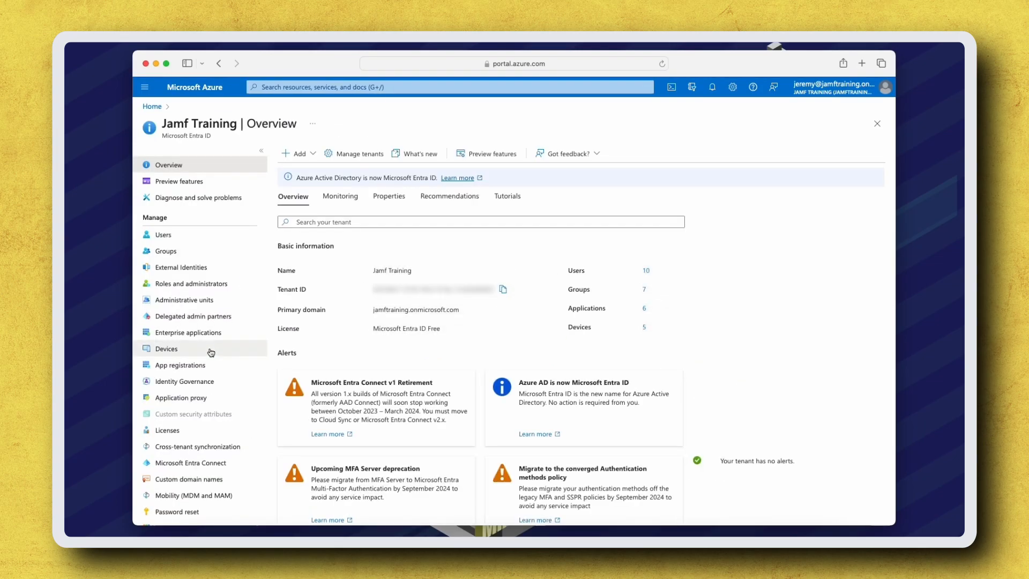
{"action": "left_click", "coordinate": [228, 371]}
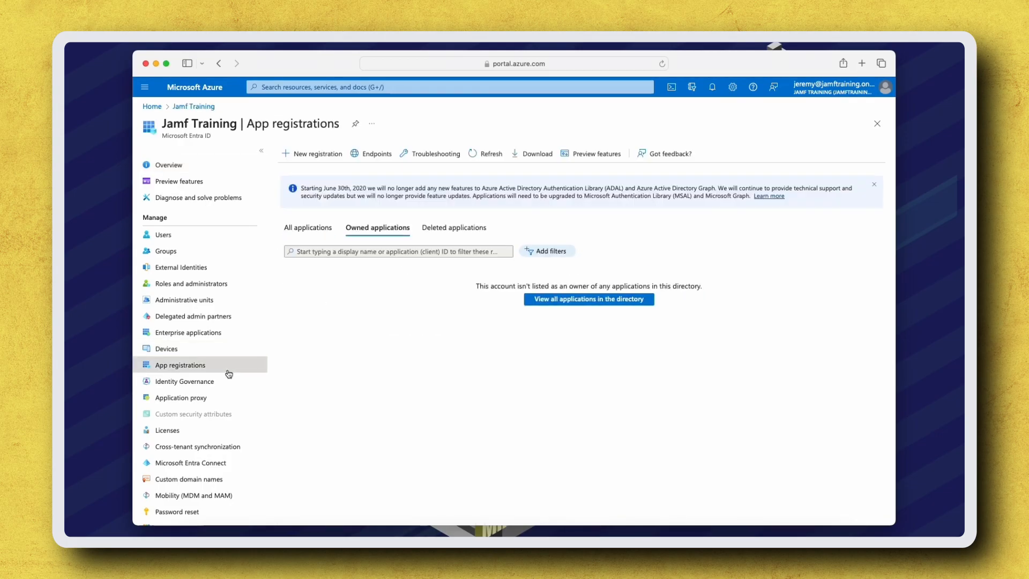
{"action": "left_click", "coordinate": [311, 155]}
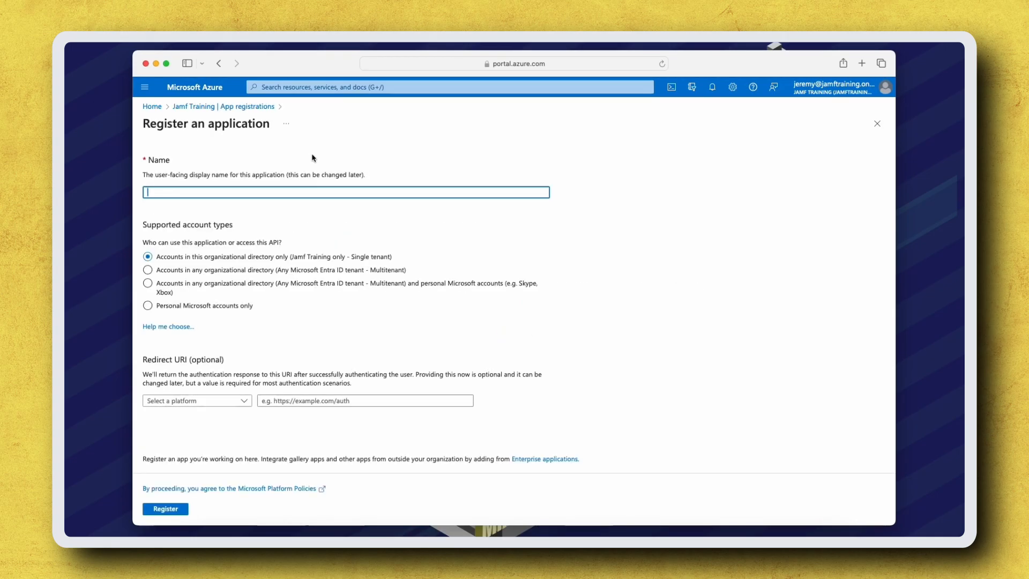
Step: Register a single-tenant application named 'Jamf Now'
{"action": "type", "text": "Jamf Now"}
{"action": "key", "text": "Tab"}
{"action": "left_click", "coordinate": [179, 510]}
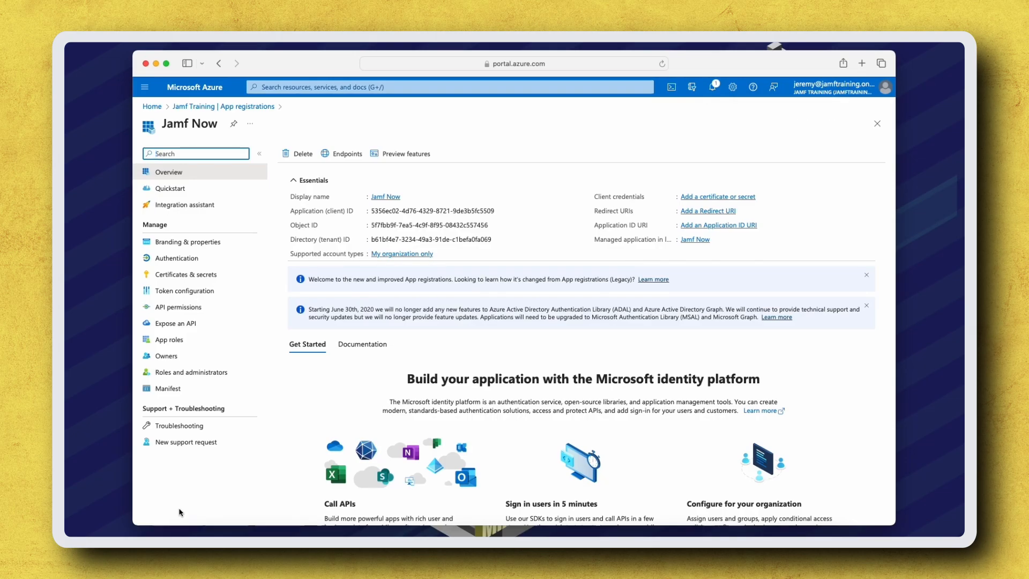
Step: Grant Jamf Training admin consent for the app's Microsoft Graph User.Read API permission
{"action": "left_click", "coordinate": [206, 310]}
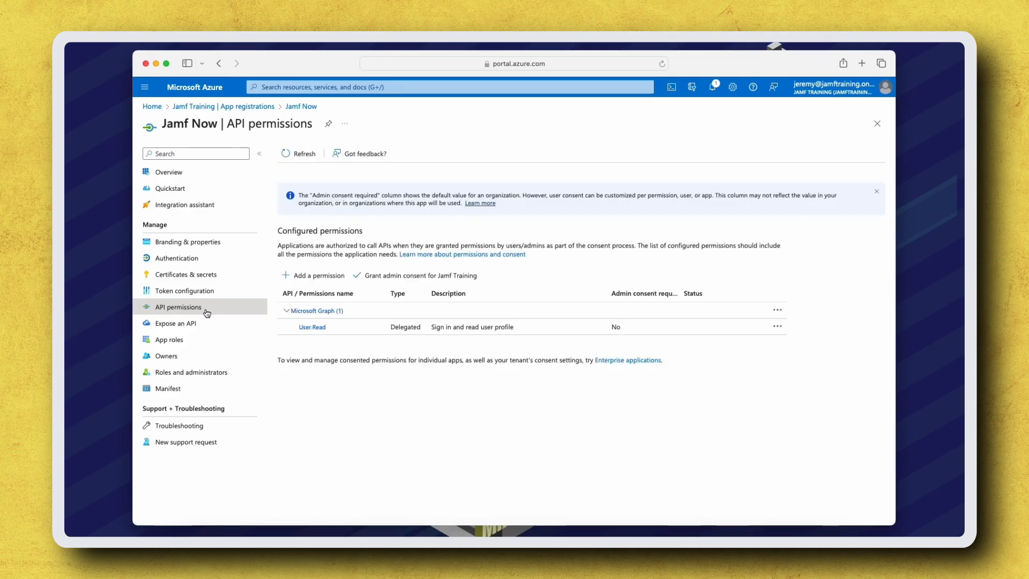
{"action": "left_click", "coordinate": [402, 277]}
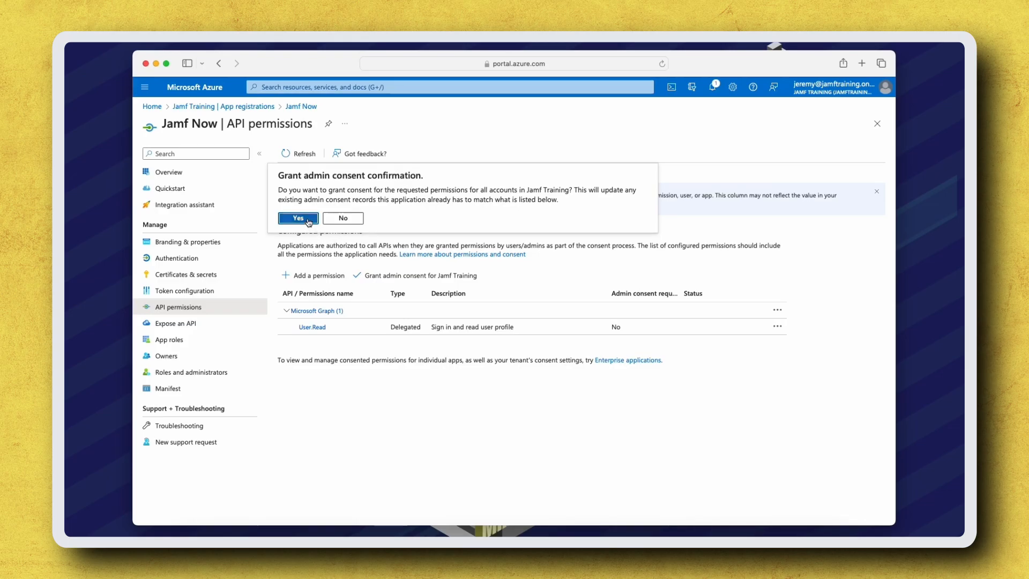
{"action": "left_click", "coordinate": [308, 220]}
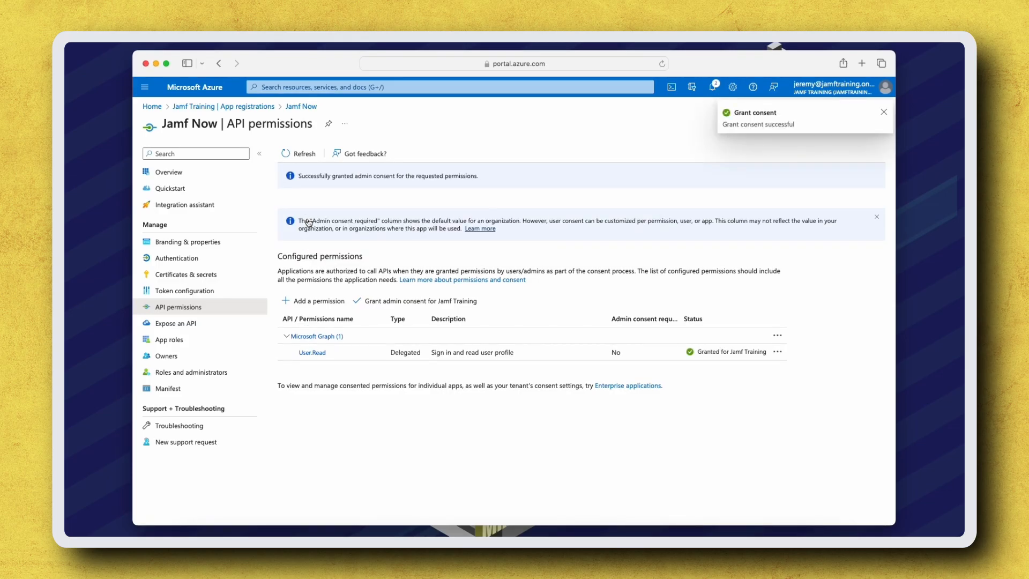
Step: Set Allow public client flows to Yes under Authentication, save, and return to Overview
{"action": "left_click", "coordinate": [219, 260]}
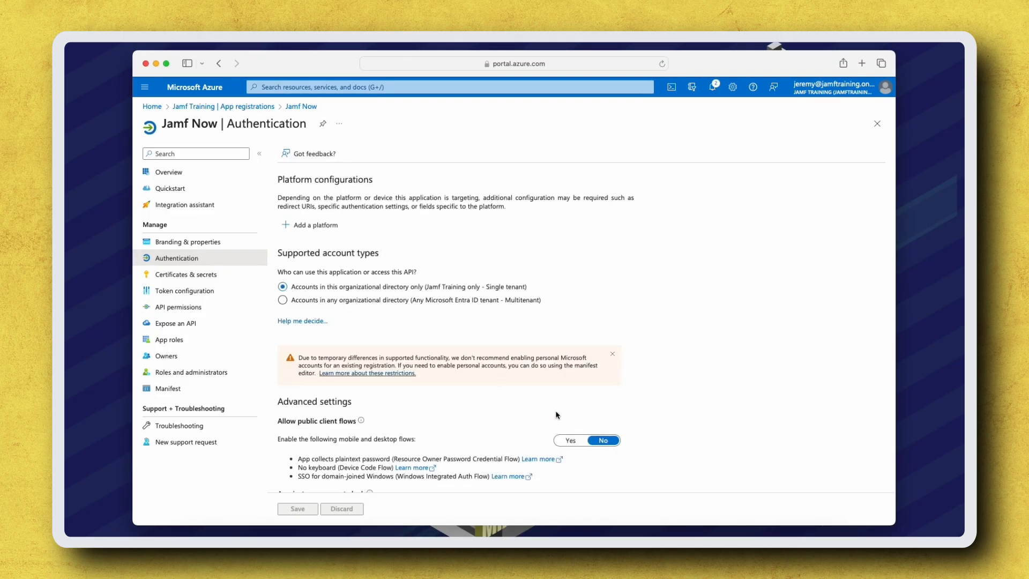
{"action": "scroll", "coordinate": [555, 415], "scroll_direction": "down", "scroll_amount": 2}
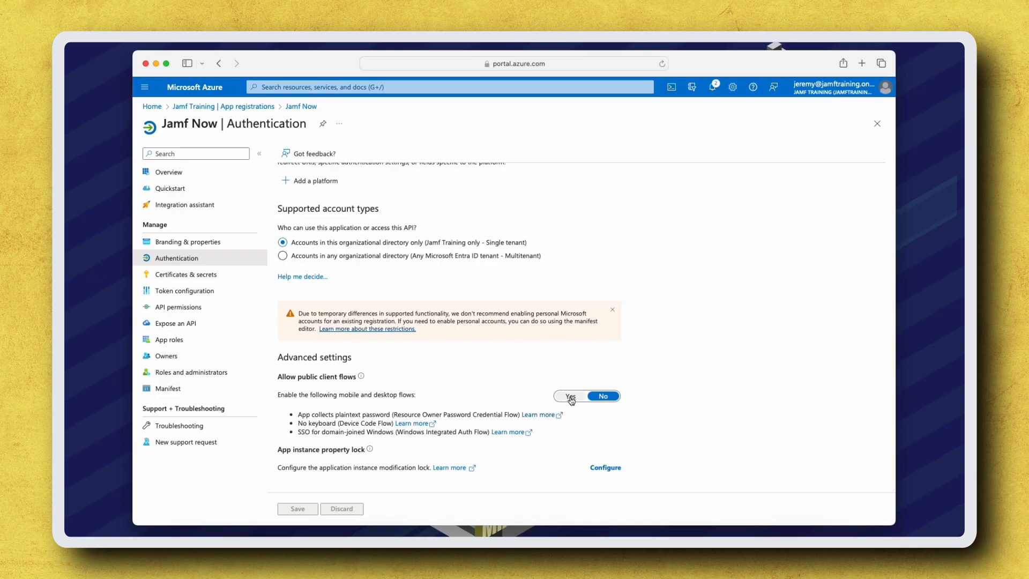
{"action": "left_click", "coordinate": [571, 397]}
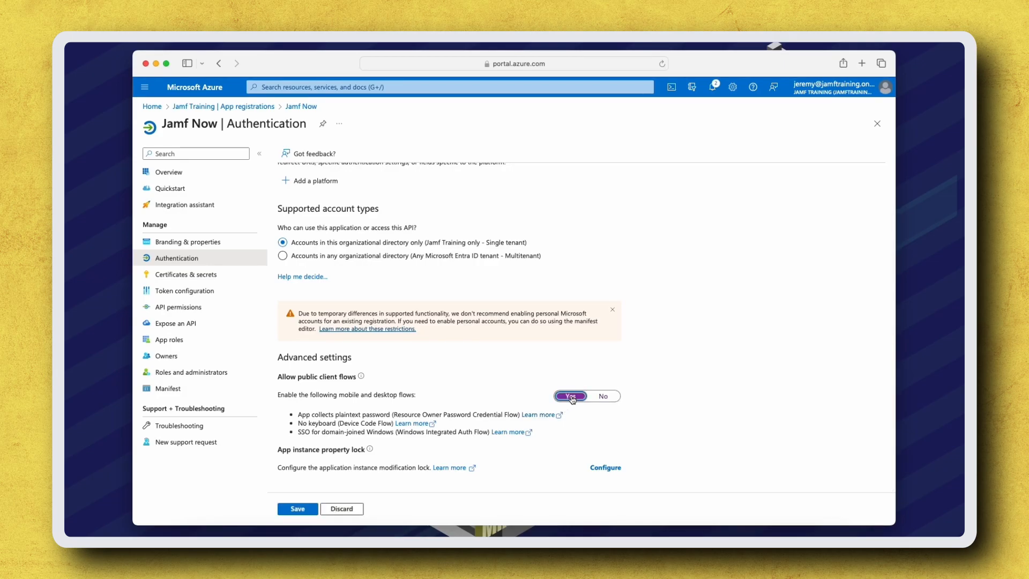
{"action": "left_click", "coordinate": [308, 510]}
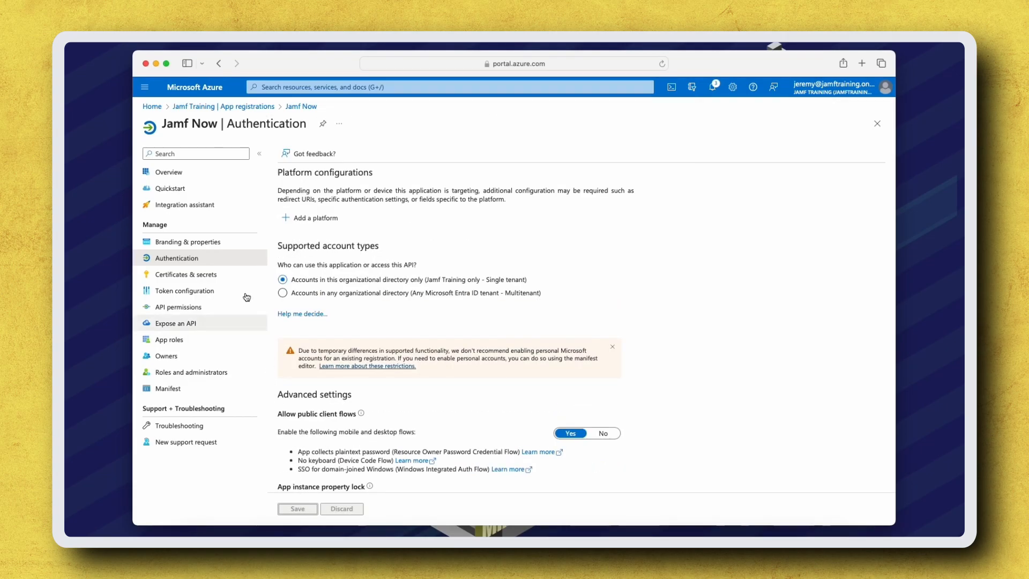
{"action": "left_click", "coordinate": [212, 174]}
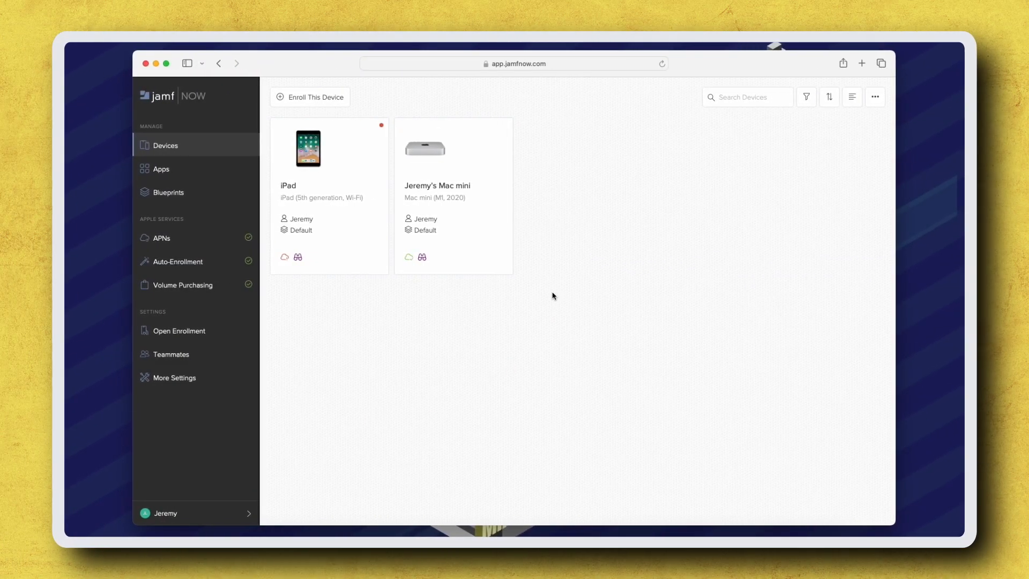
Step: Enable Password Sync with Jamf Connect in the Default blueprint's Security settings
{"action": "left_click", "coordinate": [220, 193]}
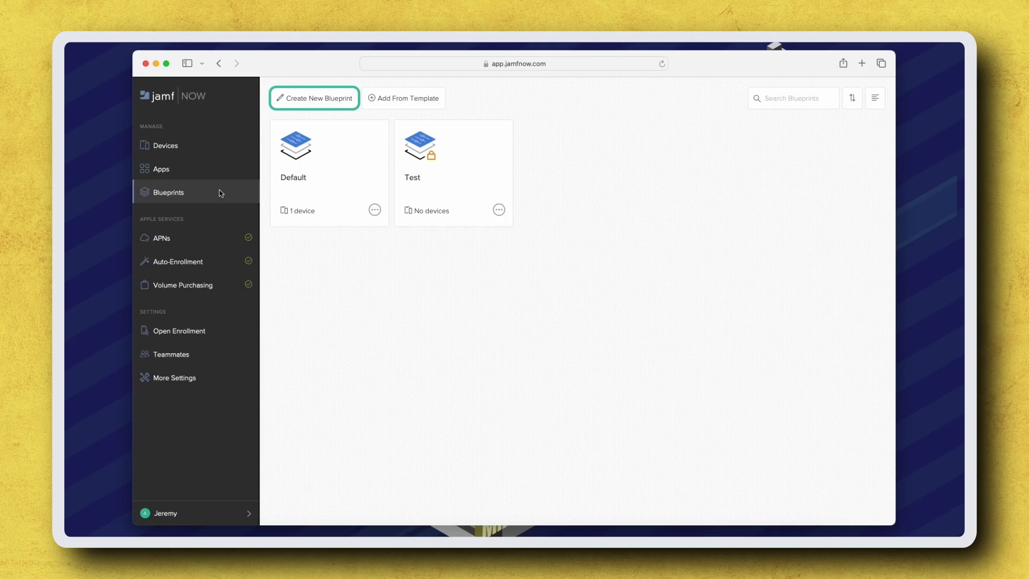
{"action": "left_click", "coordinate": [371, 145]}
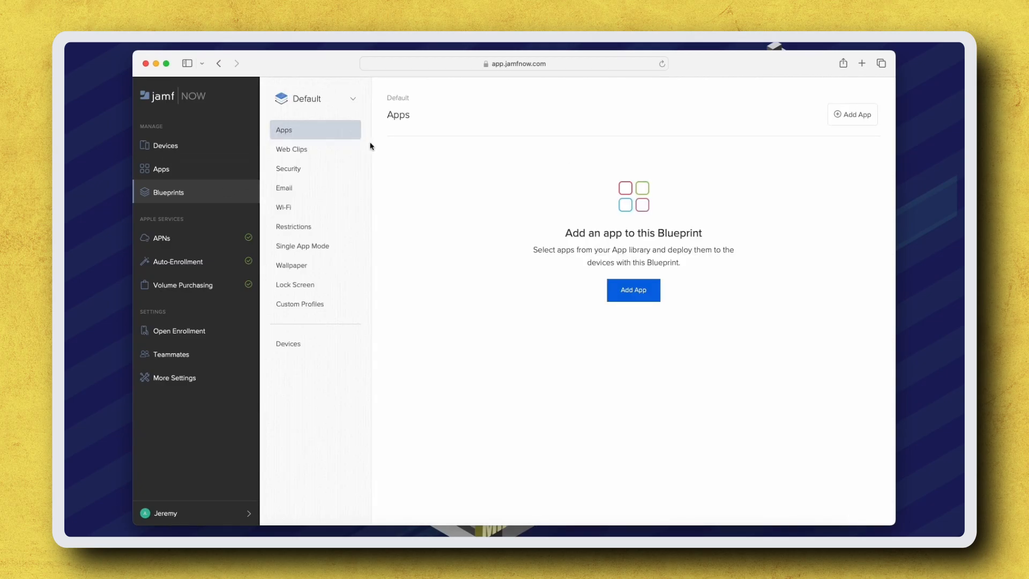
{"action": "left_click", "coordinate": [322, 168]}
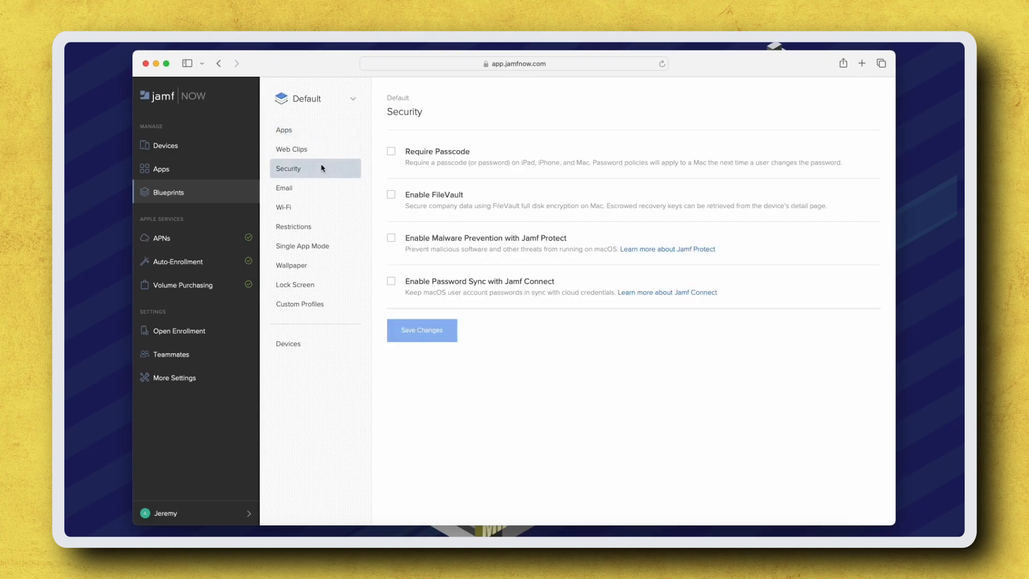
{"action": "left_click", "coordinate": [391, 282]}
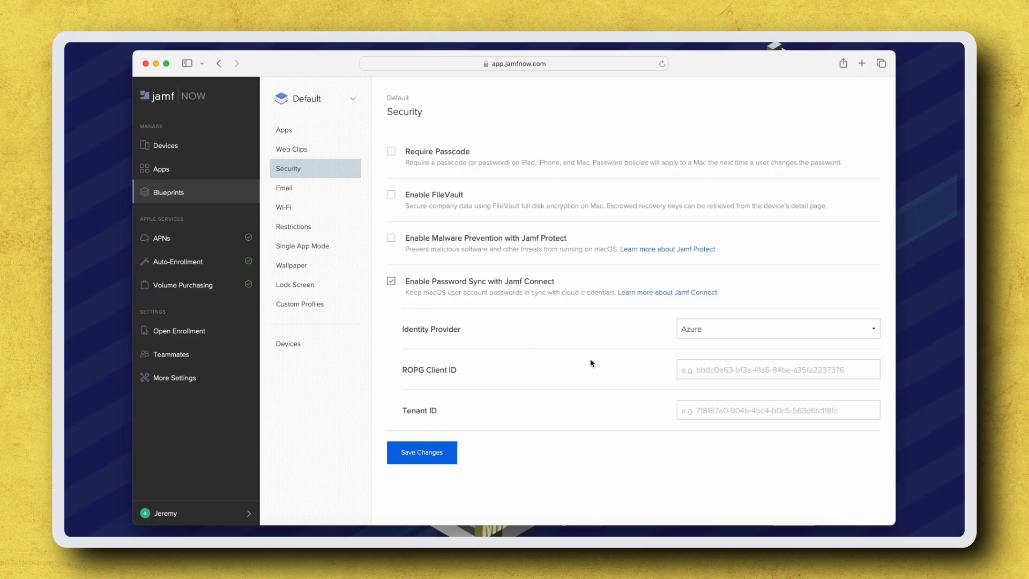
Step: Paste the ROPG Client ID and Tenant ID, save, and check the Mac mini under Devices
{"action": "left_click", "coordinate": [686, 369]}
{"action": "key", "text": "super+v"}
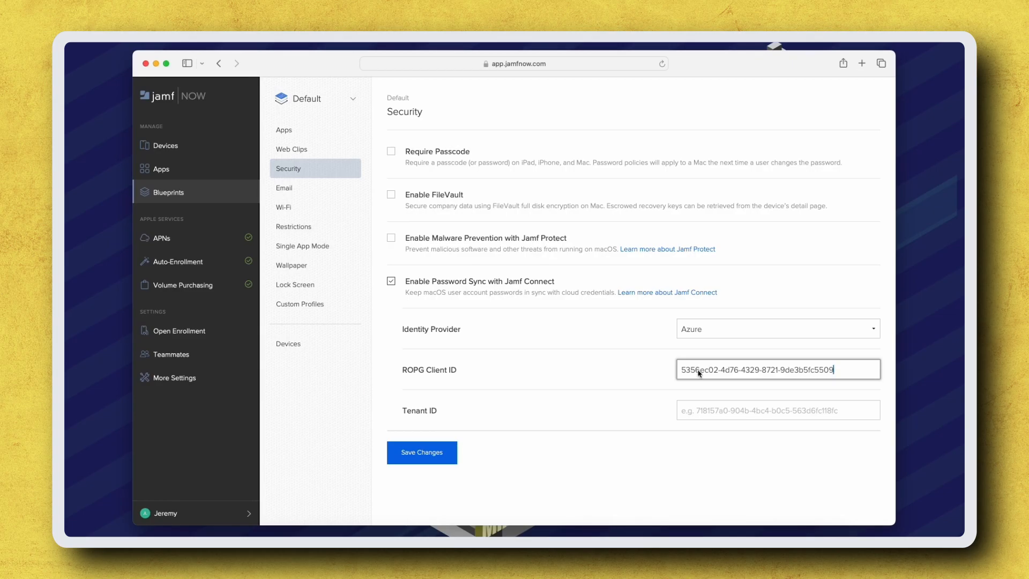
{"action": "left_click", "coordinate": [698, 409]}
{"action": "type", "text": "b61b44e7-3234-49a3-91de-c1befa0fa069"}
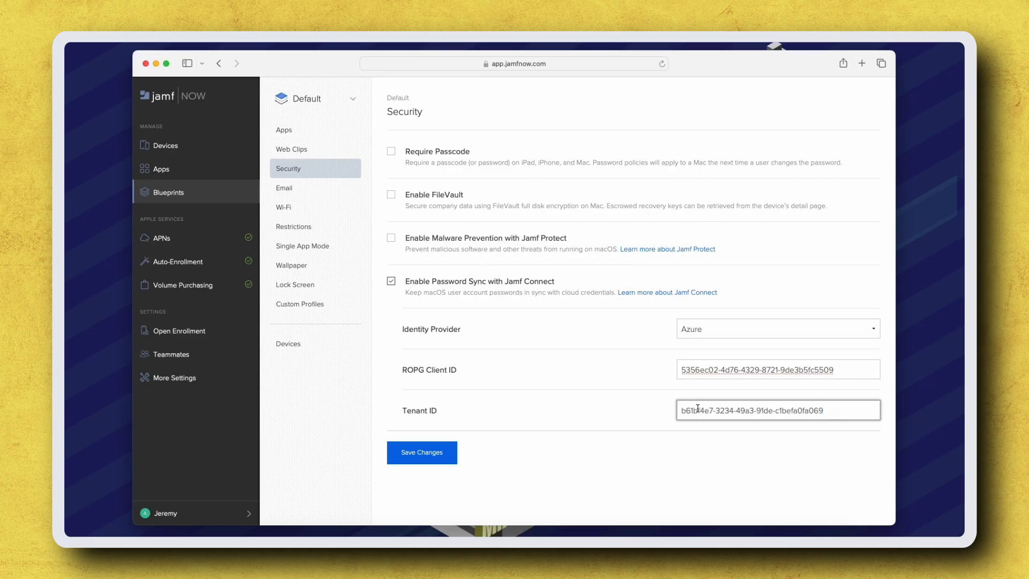
{"action": "left_click", "coordinate": [431, 452]}
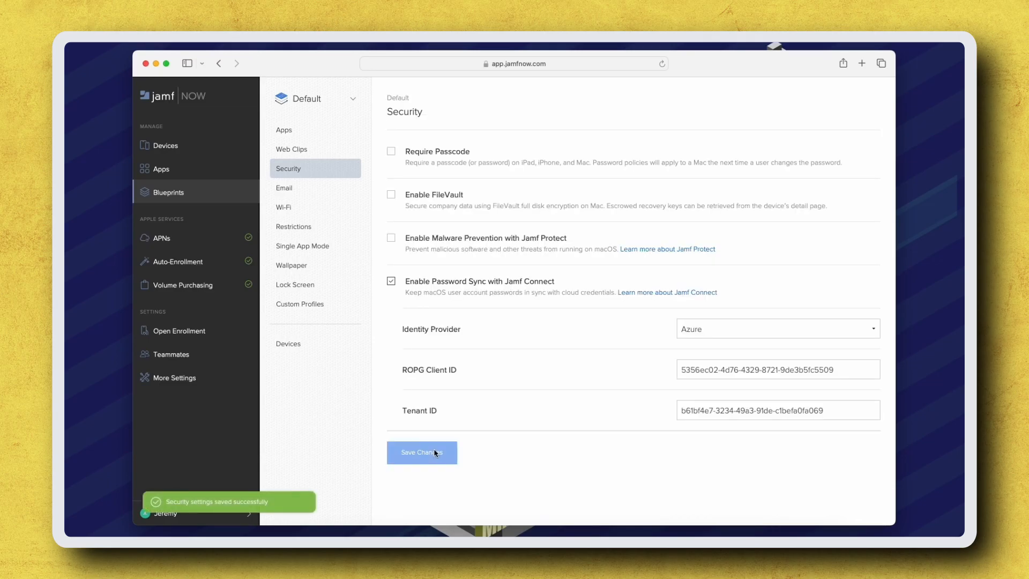
{"action": "left_click", "coordinate": [321, 345]}
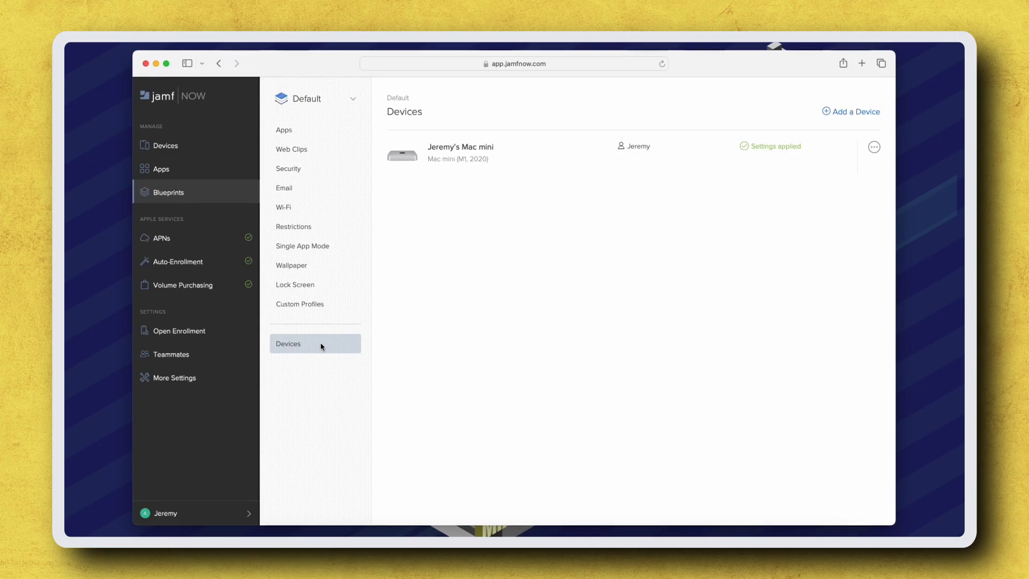
Step: Enable Password Sync with Jamf Connect in the Test blueprint's Security settings
{"action": "left_click", "coordinate": [211, 194]}
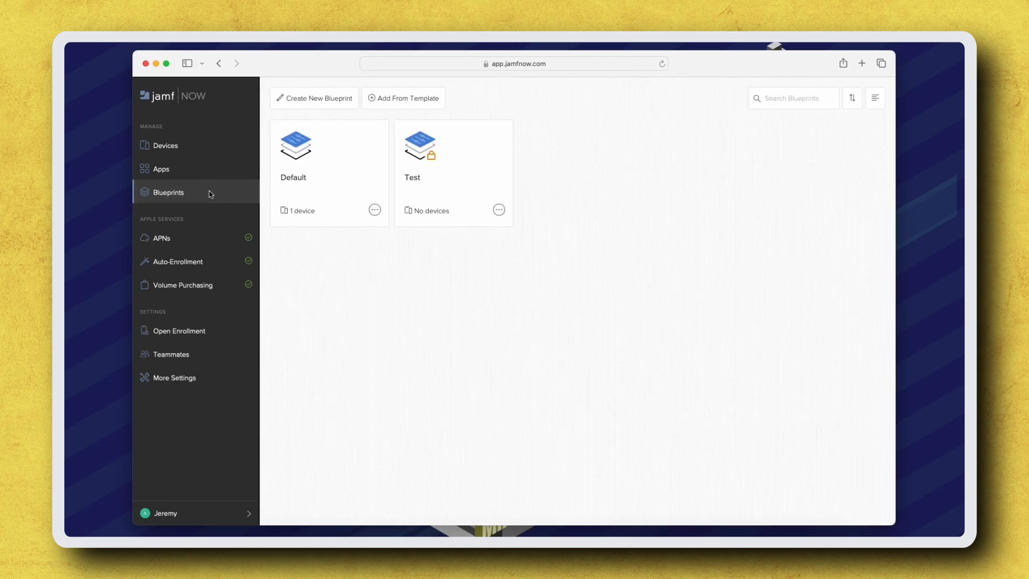
{"action": "left_click", "coordinate": [461, 179]}
{"action": "left_click", "coordinate": [340, 168]}
{"action": "left_click", "coordinate": [409, 287]}
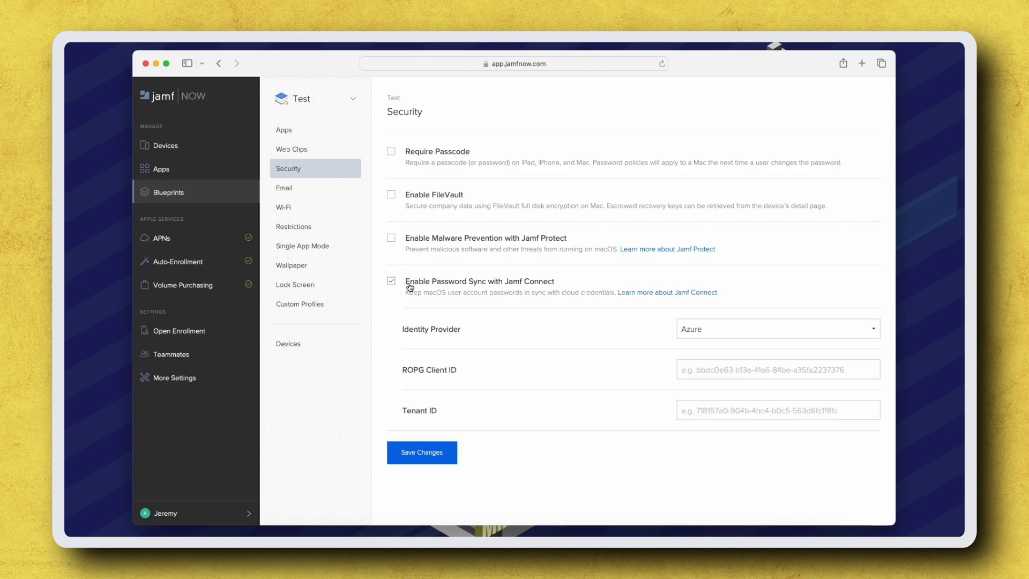
Step: Paste the ROPG Client ID and Tenant ID into the Test blueprint's fields
{"action": "left_click", "coordinate": [717, 369]}
{"action": "key", "text": "super+v"}
{"action": "left_click", "coordinate": [713, 408]}
{"action": "type", "text": "b61bf4e7-3234-49a3-91de-c1befa0fa069"}
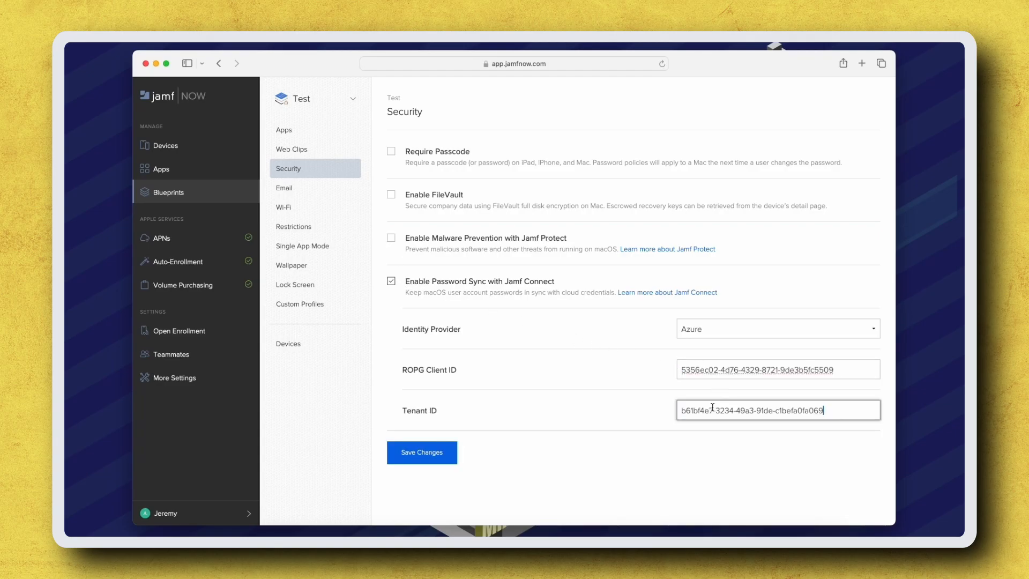
Step: Save the Test blueprint's settings and launch Jamf Connect from Finder's Applications folder
{"action": "left_click", "coordinate": [427, 458]}
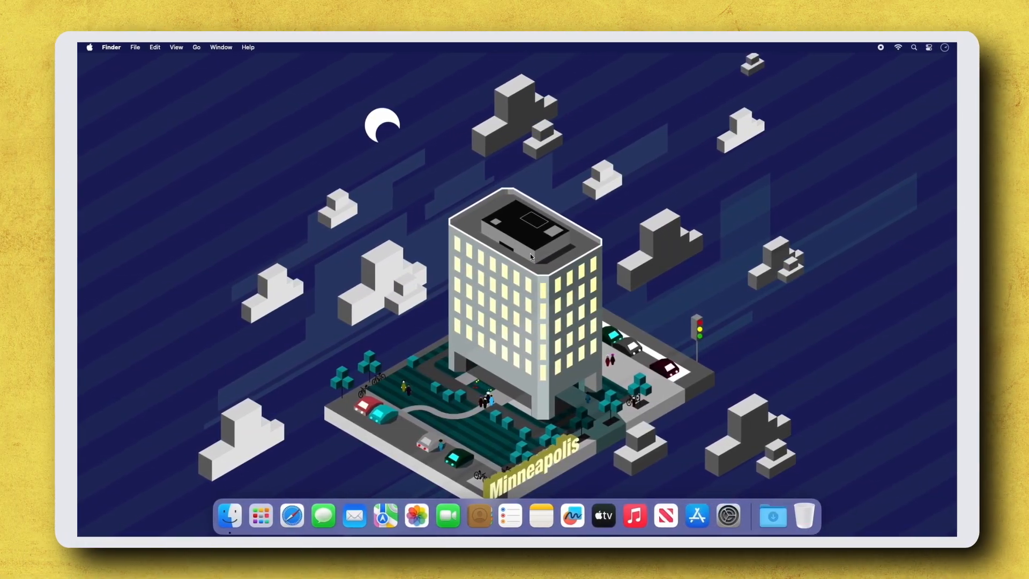
{"action": "left_click", "coordinate": [227, 515]}
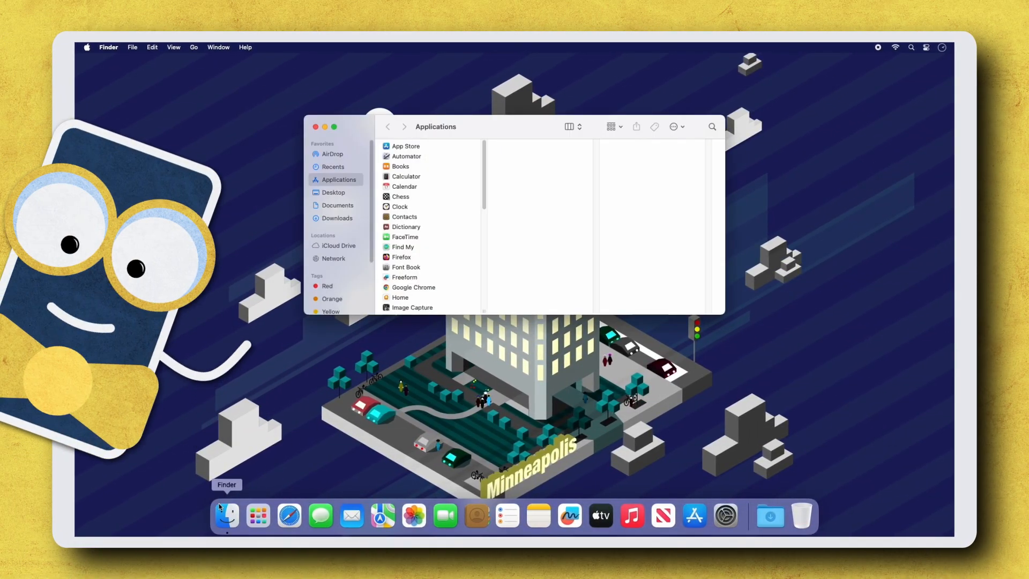
{"action": "scroll", "coordinate": [482, 210], "scroll_direction": "down", "scroll_amount": 5}
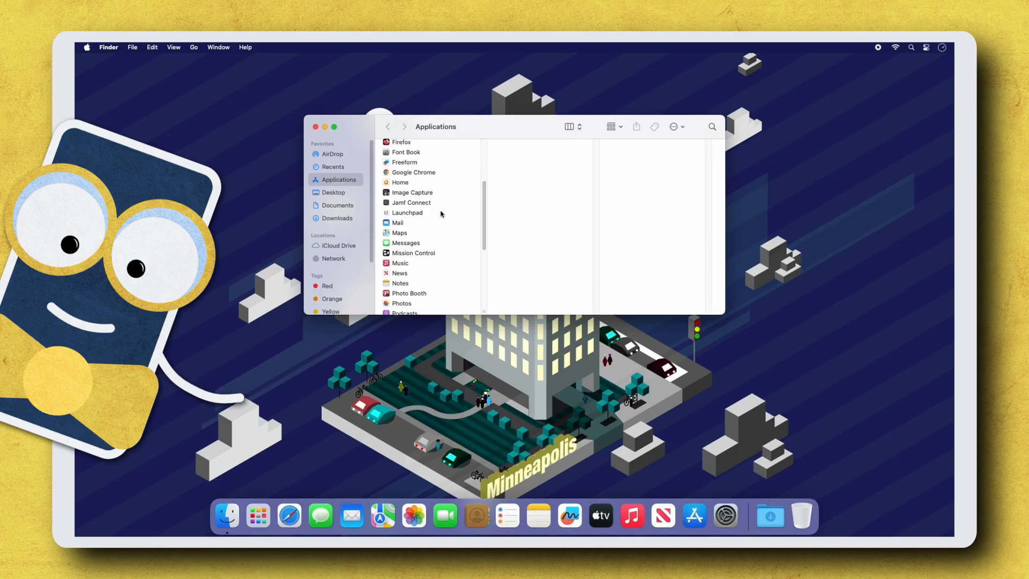
{"action": "left_click", "coordinate": [436, 206]}
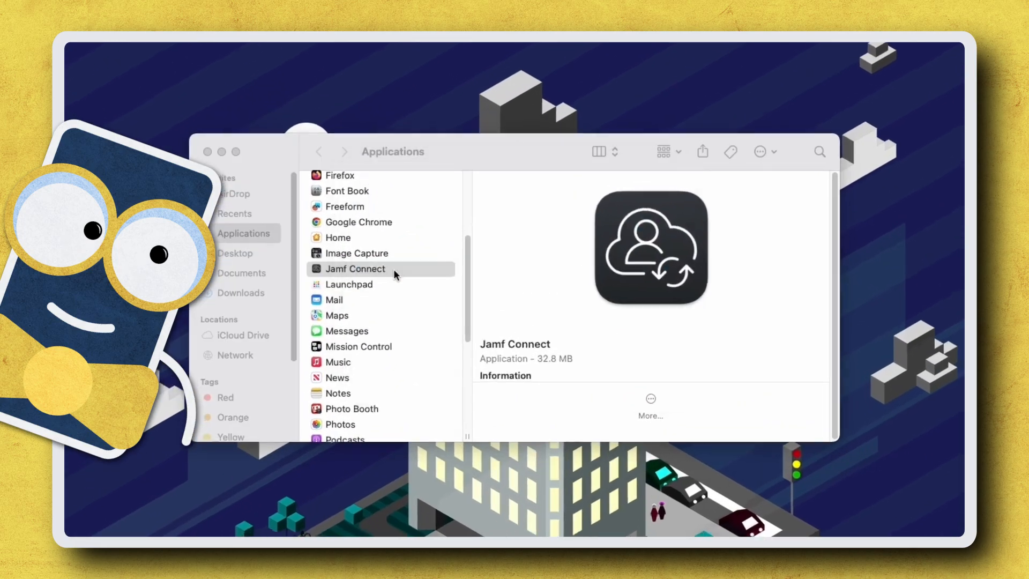
{"action": "double_click", "coordinate": [393, 269]}
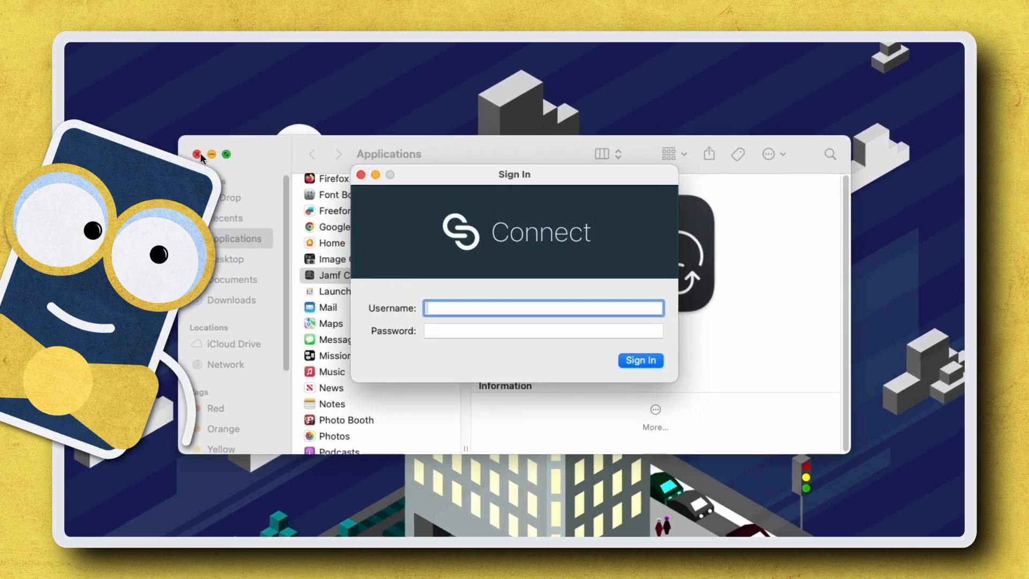
Step: Sign in to Jamf Connect with the user's cloud account e-mail and password
{"action": "left_click", "coordinate": [207, 152]}
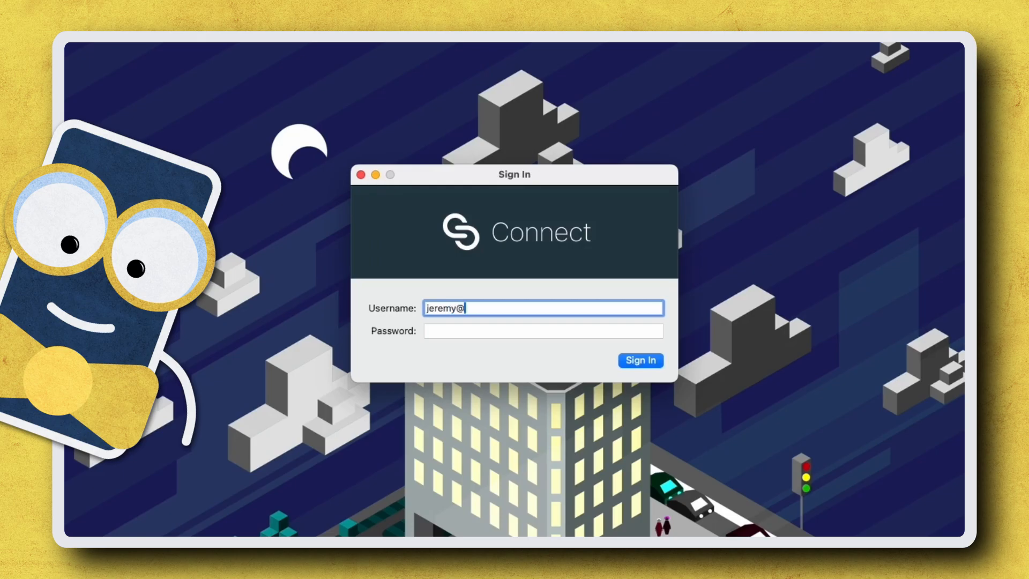
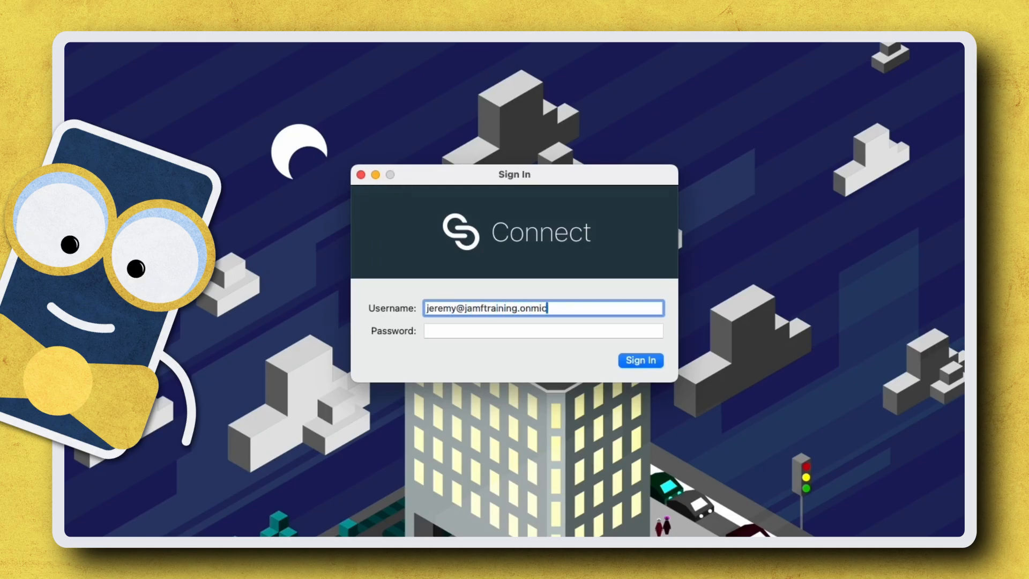
{"action": "key", "text": "Tab"}
{"action": "type", "text": "**********"}
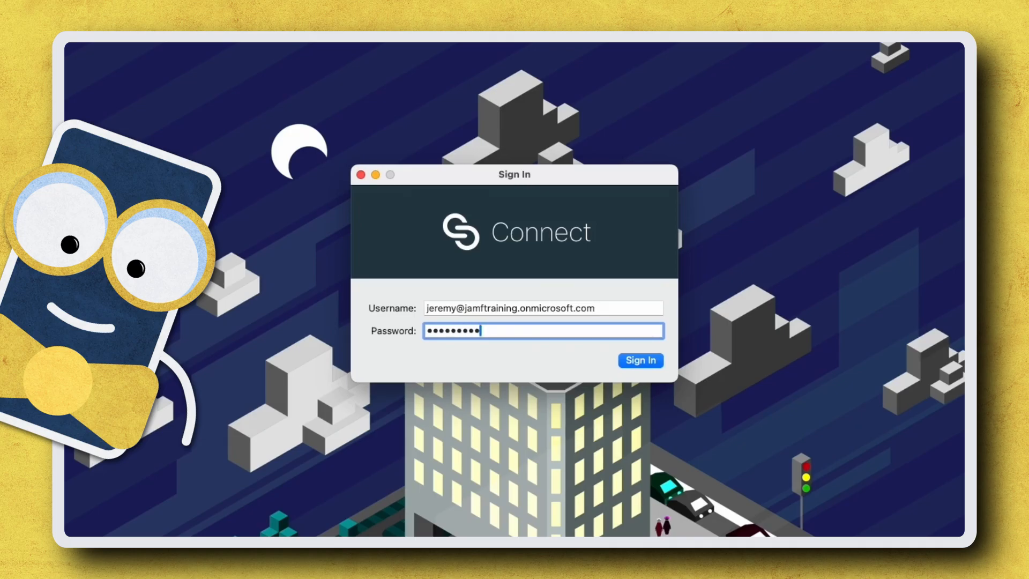
{"action": "left_click", "coordinate": [652, 362]}
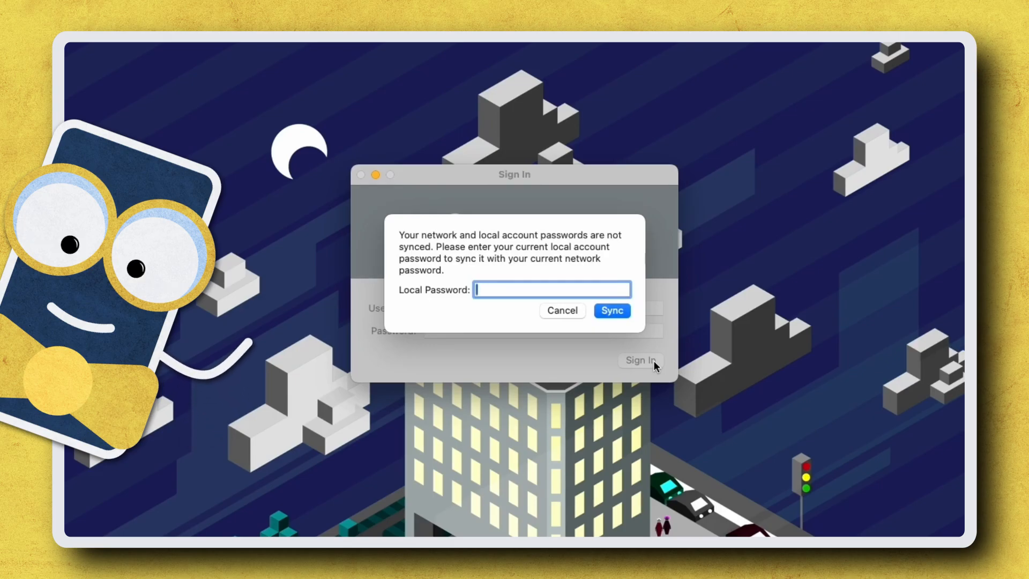
Step: Enter the current local account password and sync it with the network password
{"action": "type", "text": "*********"}
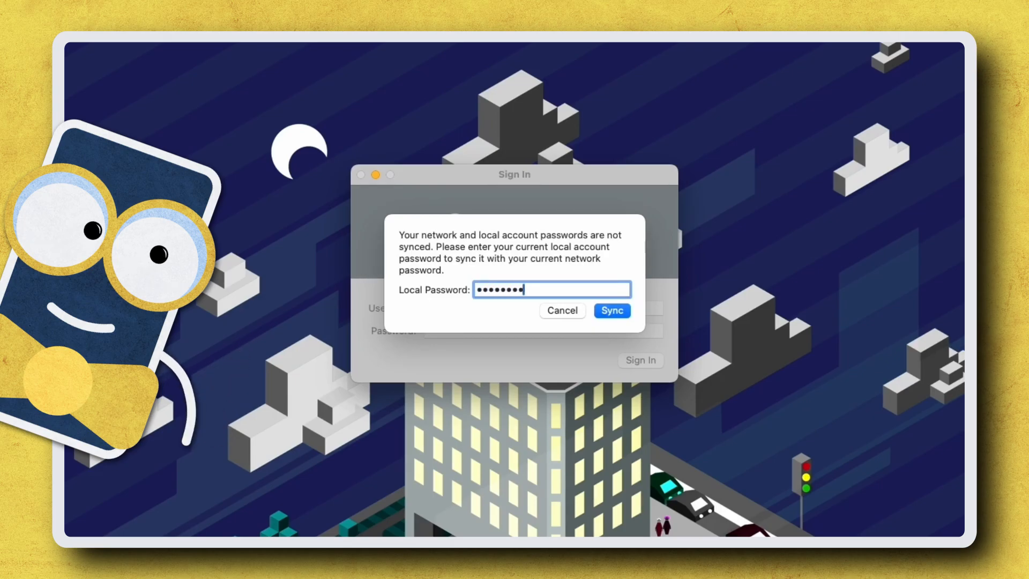
{"action": "left_click", "coordinate": [615, 314]}
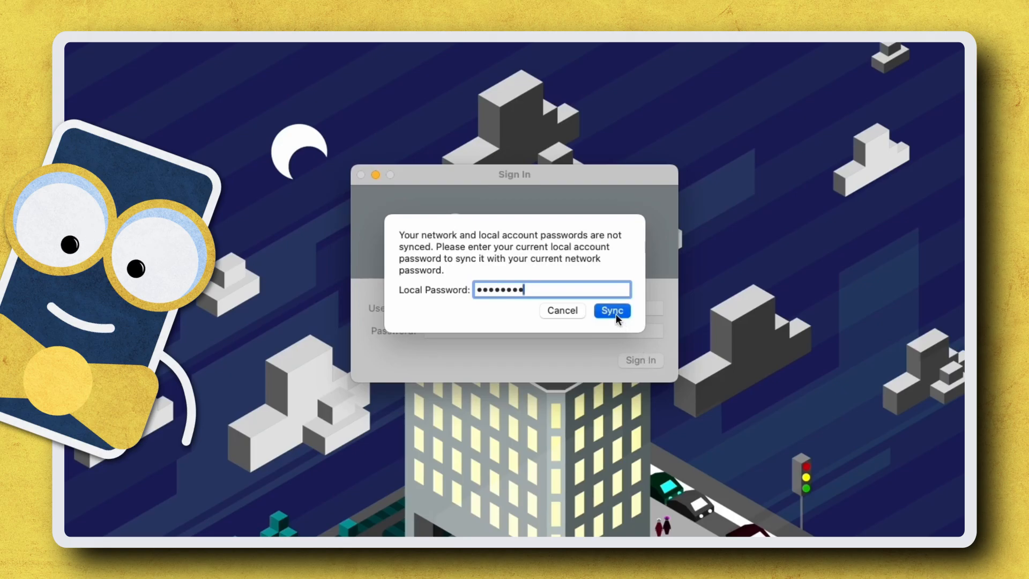